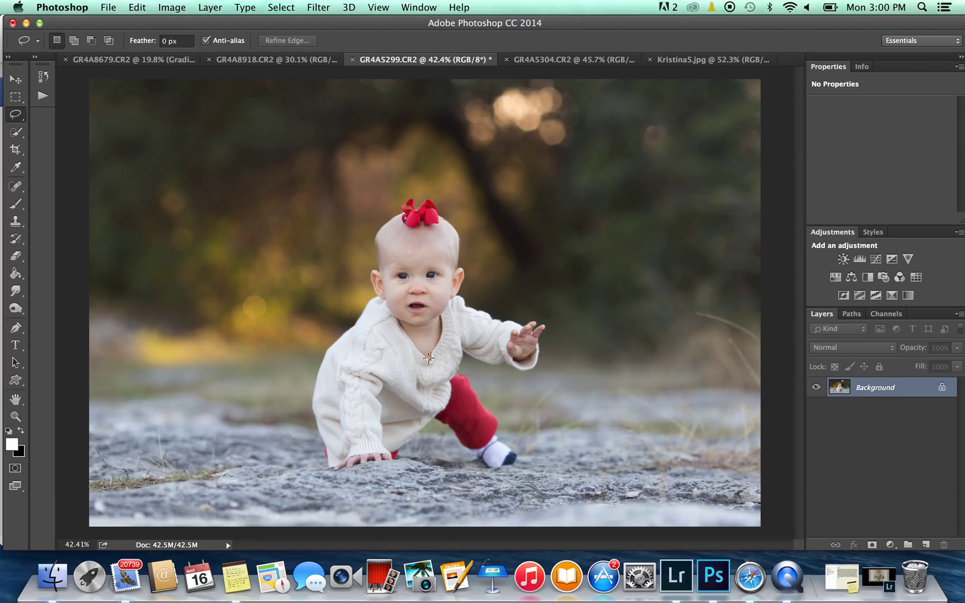
- Compare the source photos GR4A5299.CR2 and GR4A5304.CR2 with the finished warm-toned JPG edit
click(552, 58)
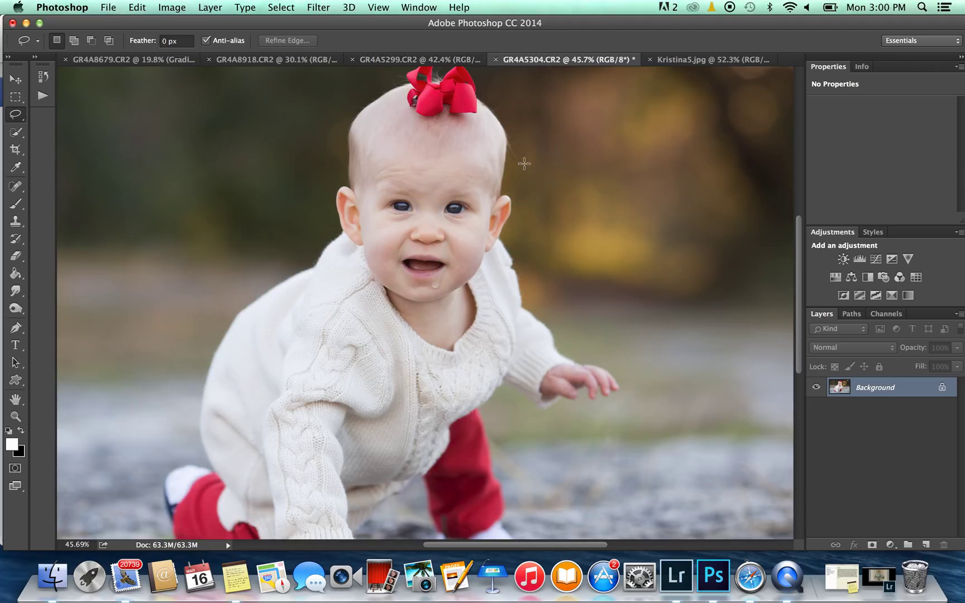
key(super+minus)
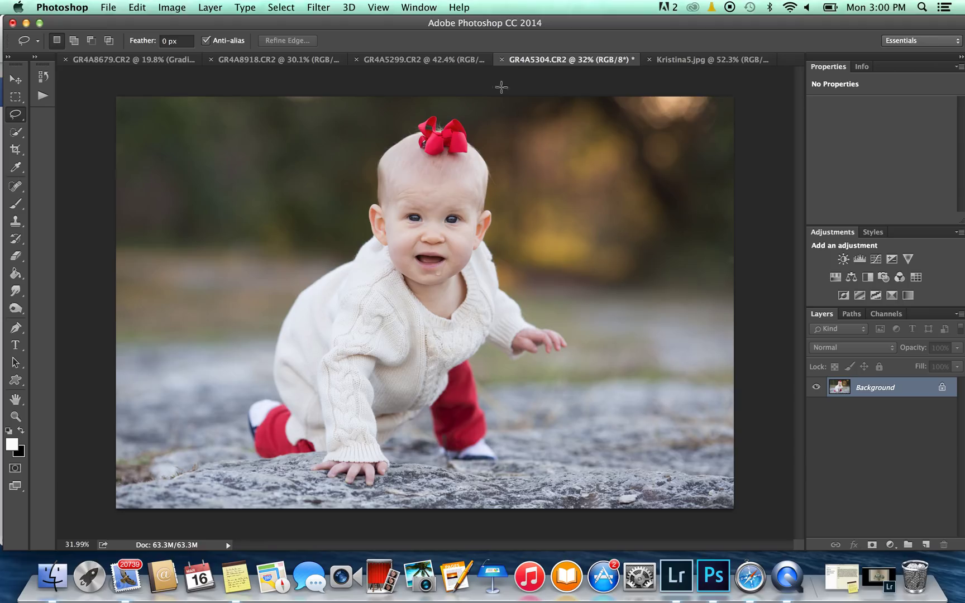
click(467, 60)
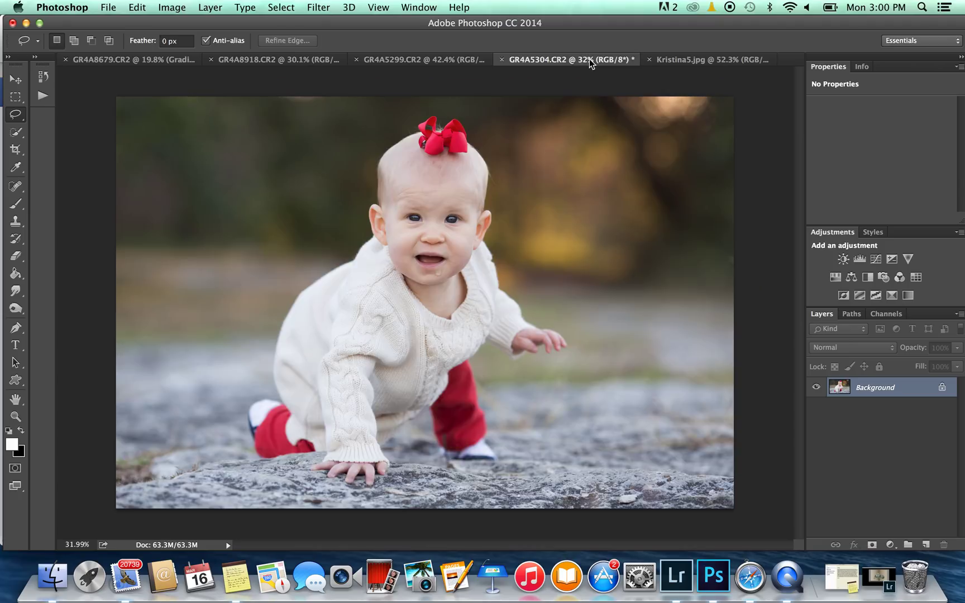
click(580, 58)
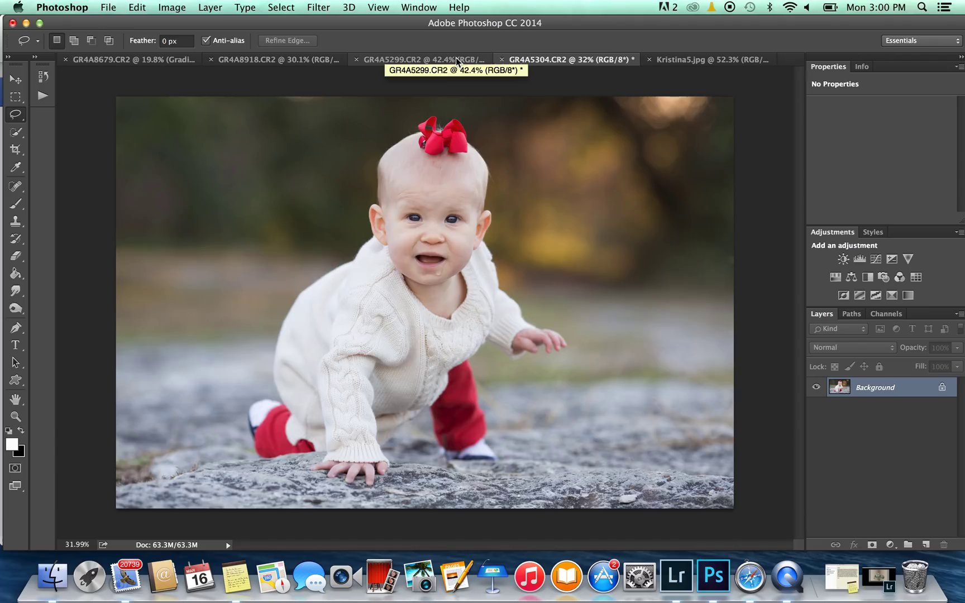
click(455, 58)
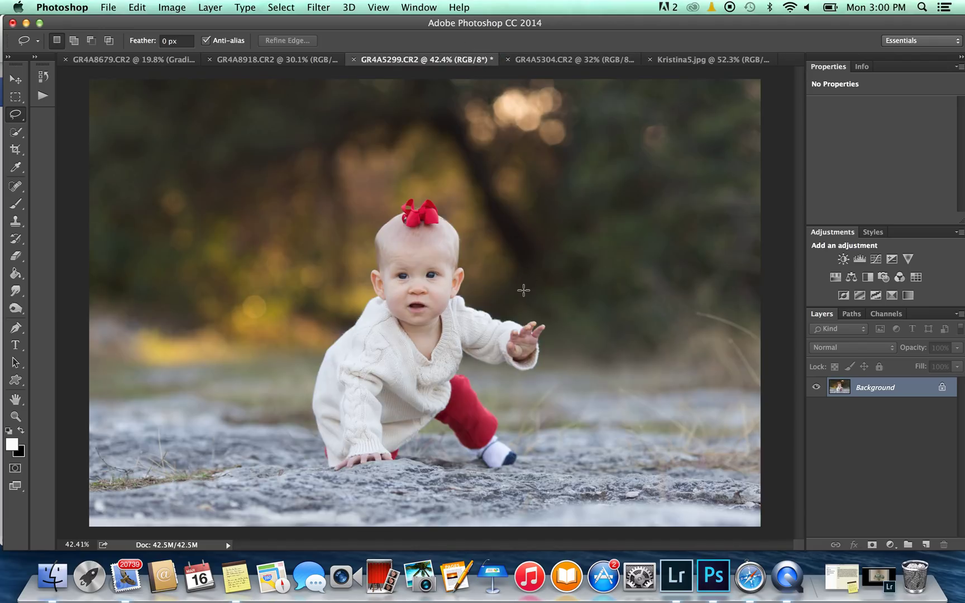
click(696, 58)
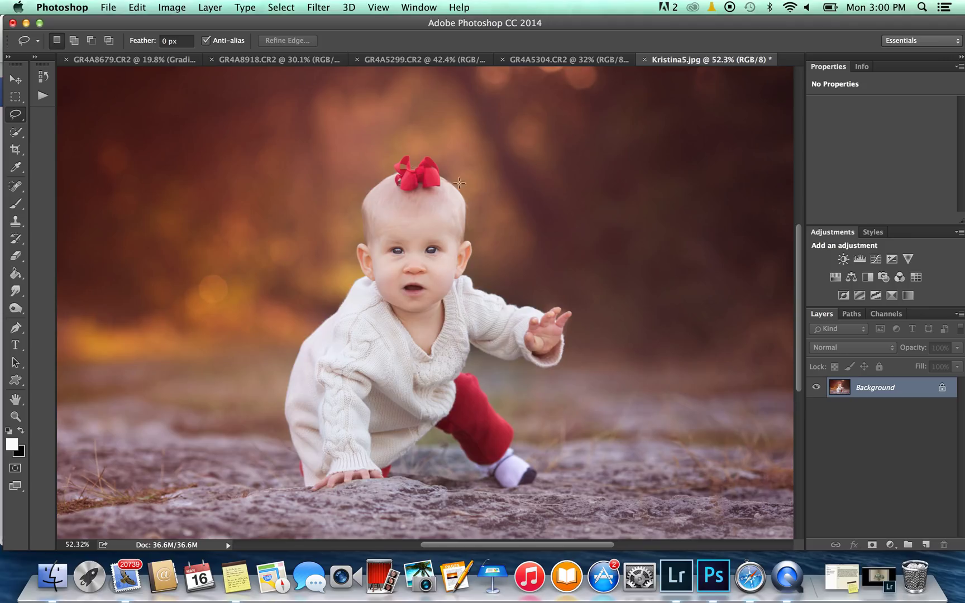
click(570, 59)
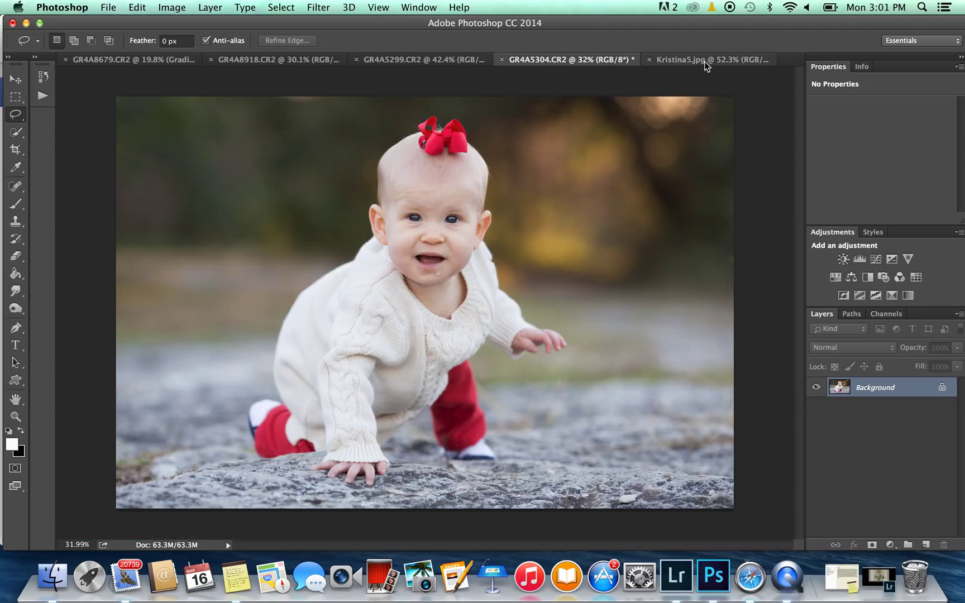
click(704, 62)
- Lasso the baby's eye area in GR4A5304.CR2, copy it and paste it into GR4A5299.CR2 as a new layer
click(562, 60)
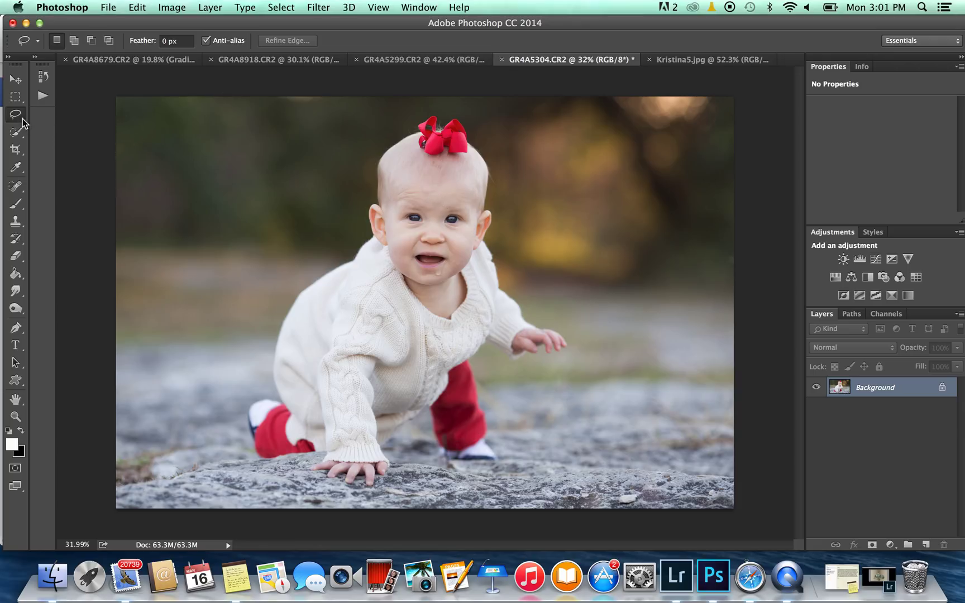
mouse_move(426, 194)
mouse_down()
mouse_move(384, 204)
mouse_move(379, 218)
mouse_move(414, 239)
mouse_move(454, 242)
mouse_move(482, 224)
mouse_move(462, 201)
mouse_move(418, 186)
mouse_move(424, 191)
mouse_up()
click(393, 60)
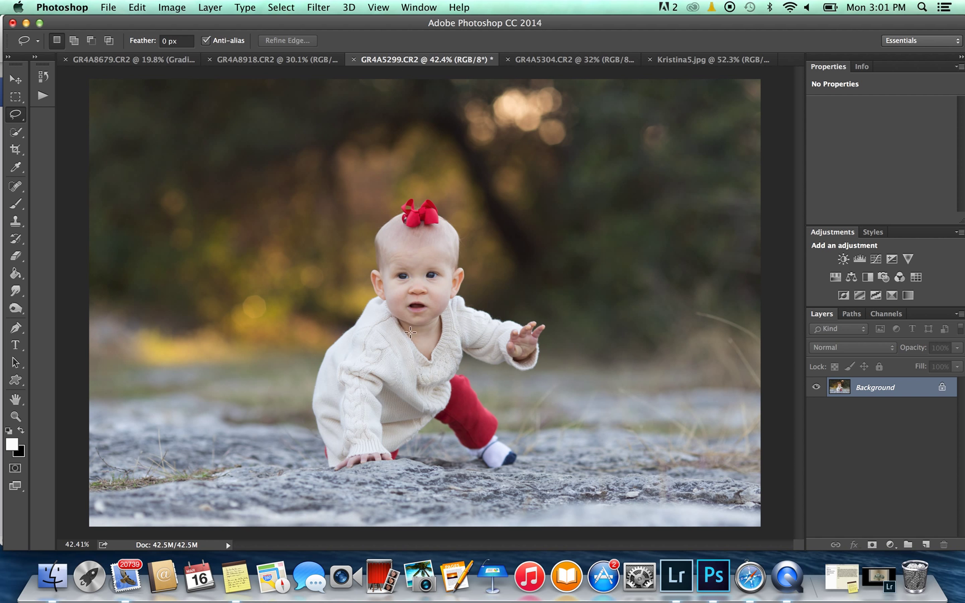
scroll(424, 283, up, 5)
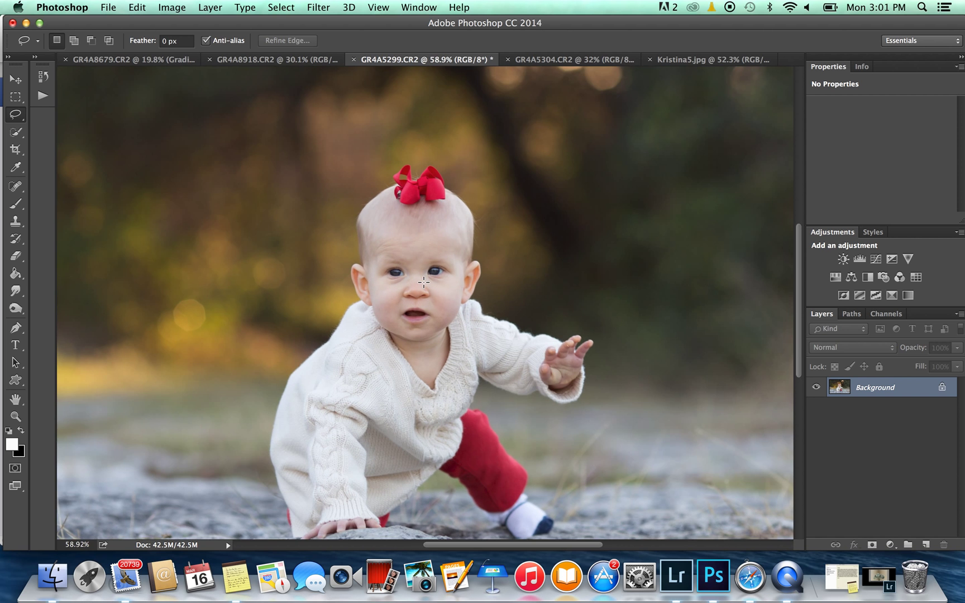
scroll(424, 283, up, 3)
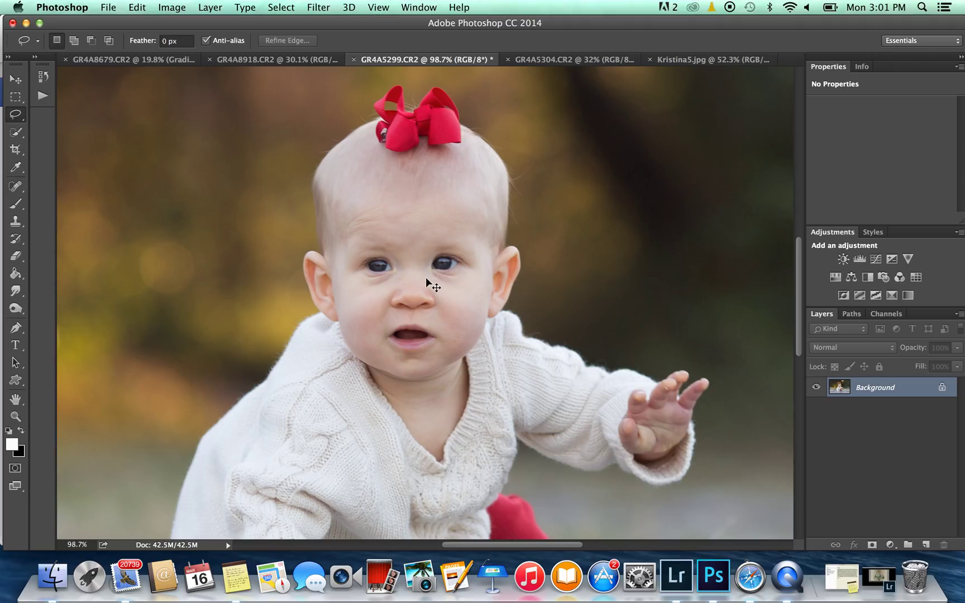
key(super+v)
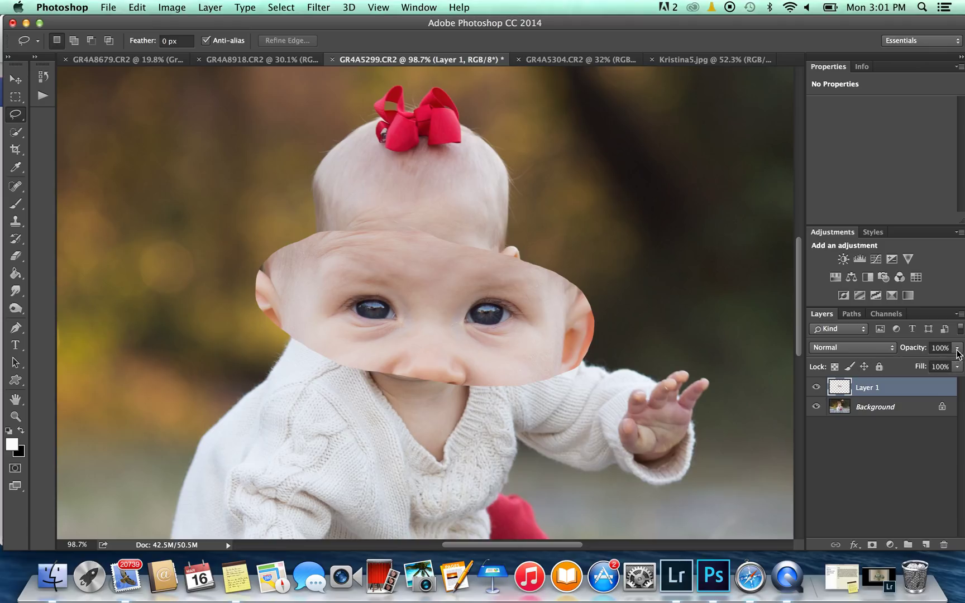
- Lower the pasted layer's opacity to 50% and transform it to about 59% scale and -5° rotation, aligned over the baby's eyes
drag(958, 350, 925, 369)
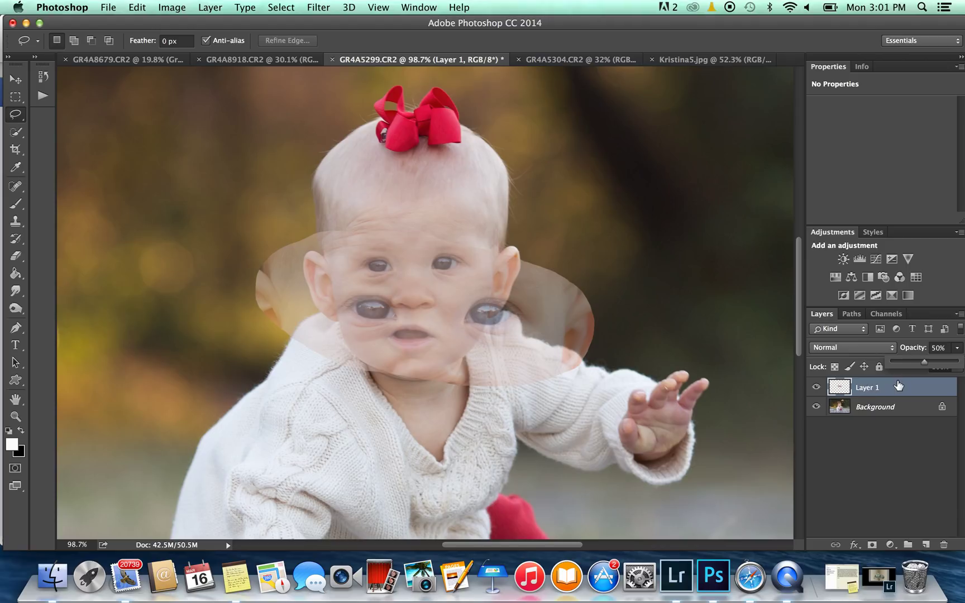
key(super+t)
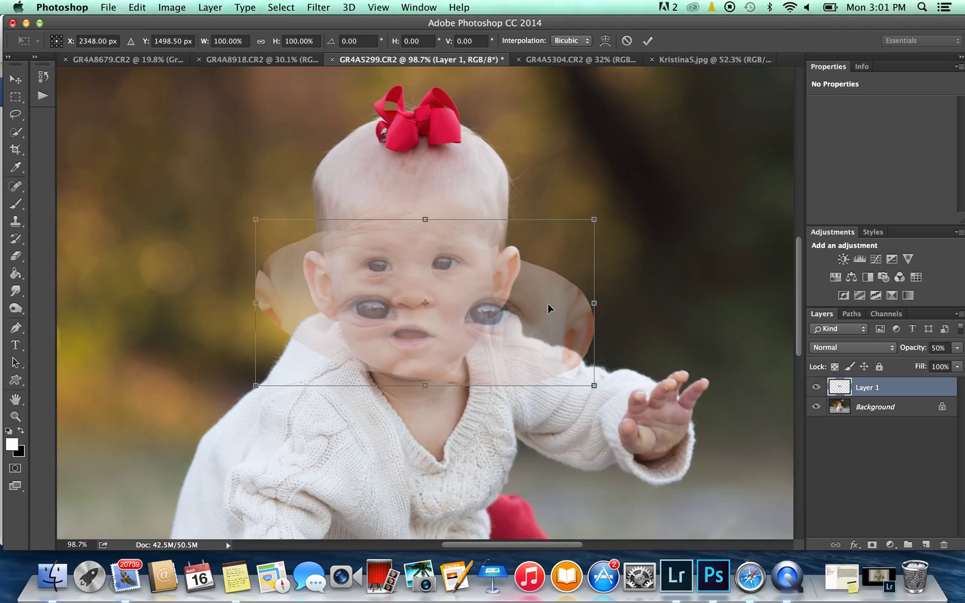
drag(593, 386, 528, 352)
drag(574, 330, 577, 317)
drag(531, 339, 473, 273)
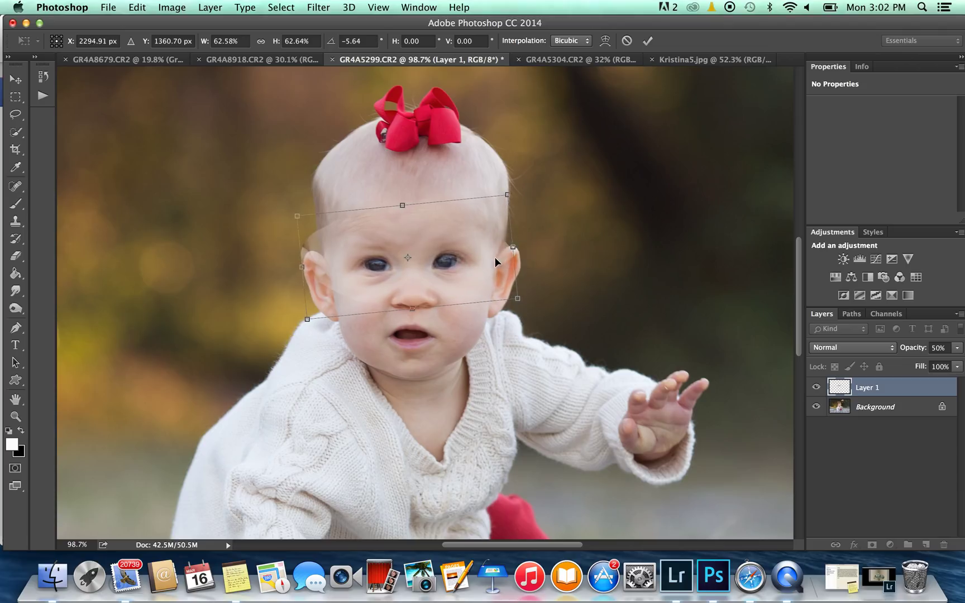
drag(509, 195, 503, 199)
drag(467, 261, 471, 266)
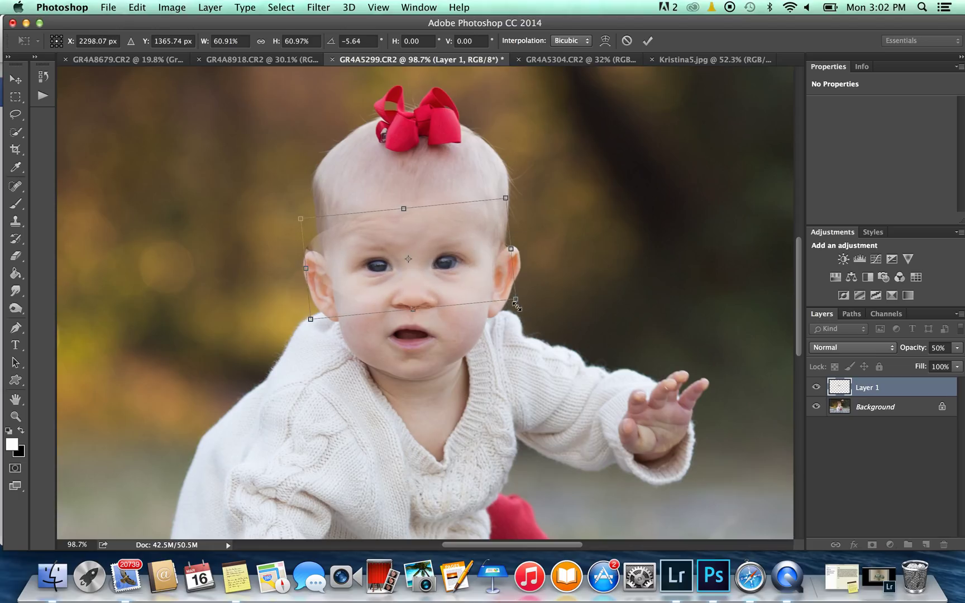
drag(515, 302, 524, 278)
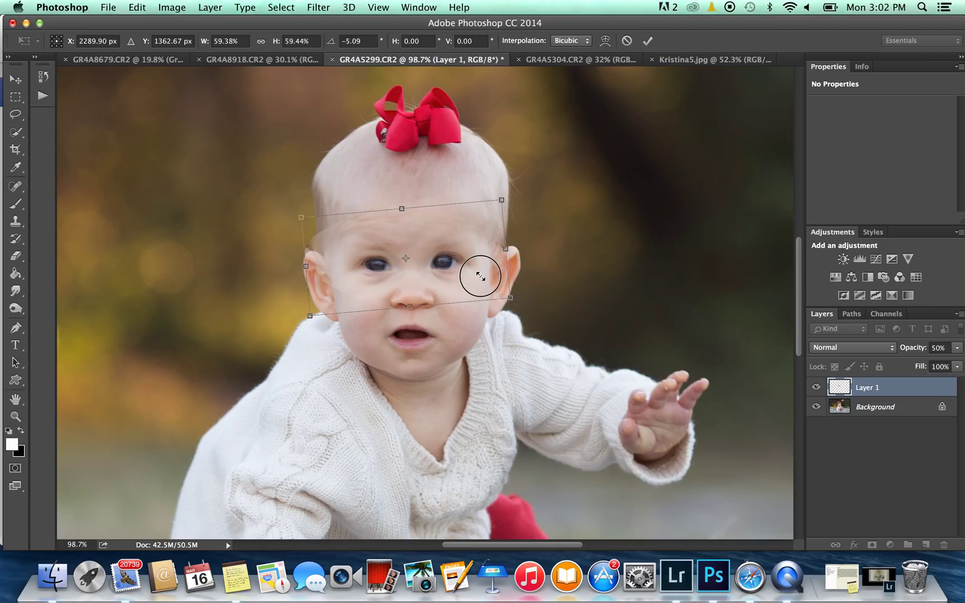
key(Return)
key(l)
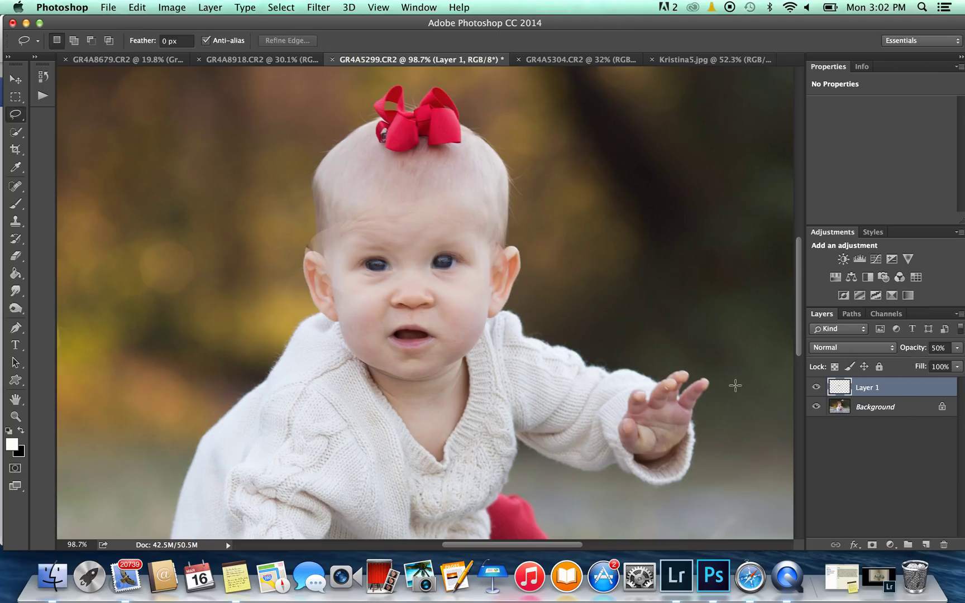
- Restore the pasted eye layer to 100% opacity and add a layer mask to it
click(958, 348)
drag(925, 363, 958, 362)
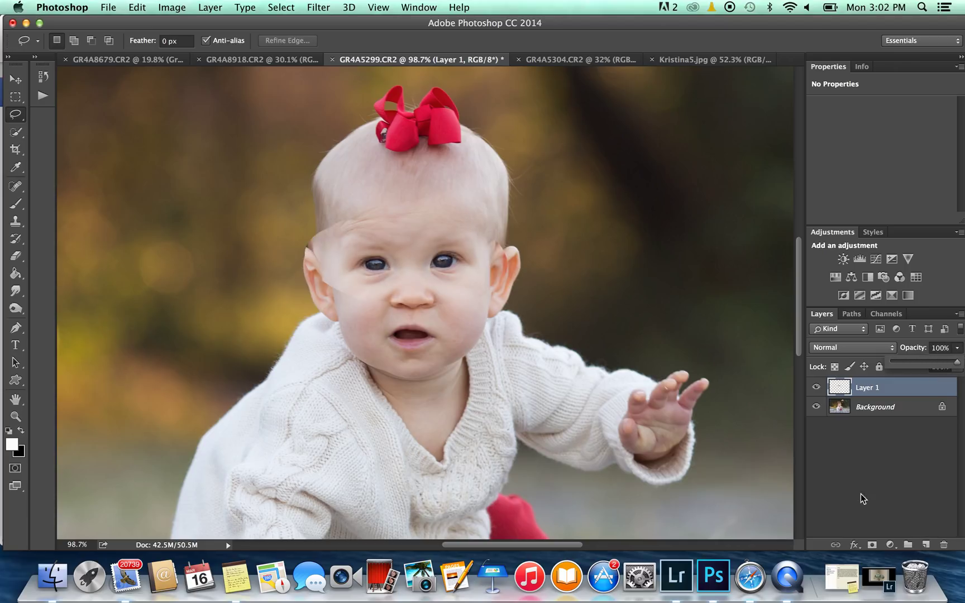
click(880, 494)
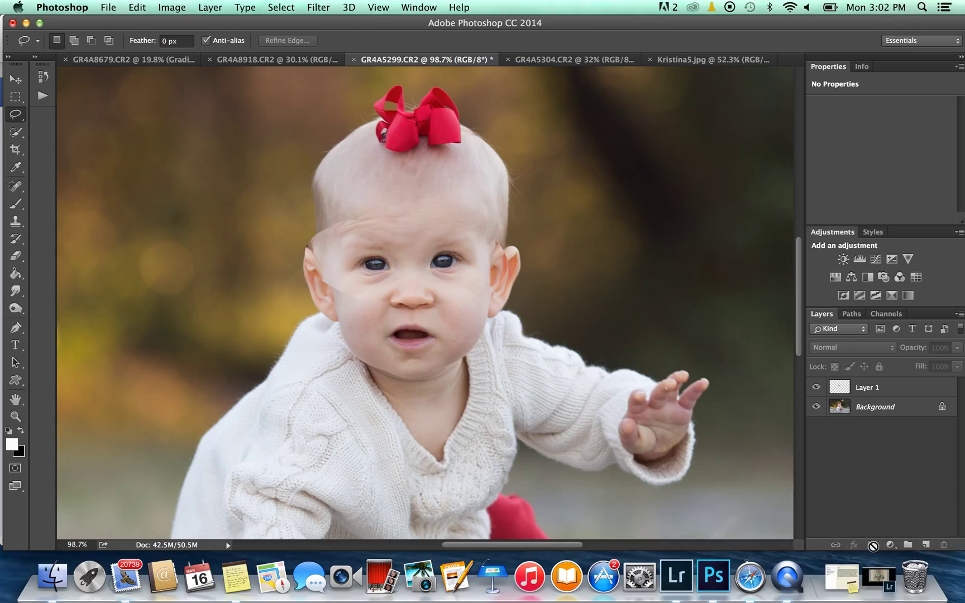
click(876, 388)
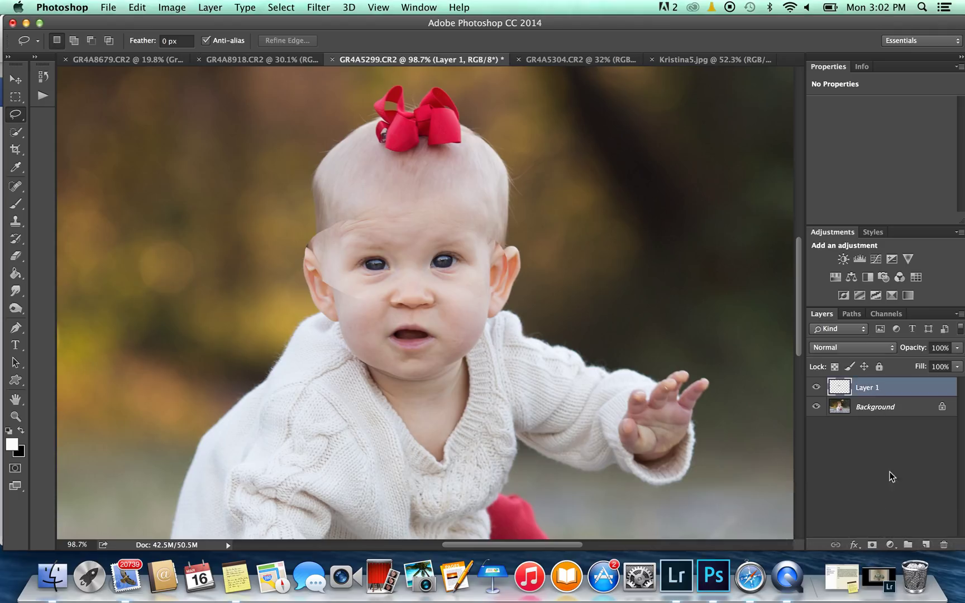
click(872, 546)
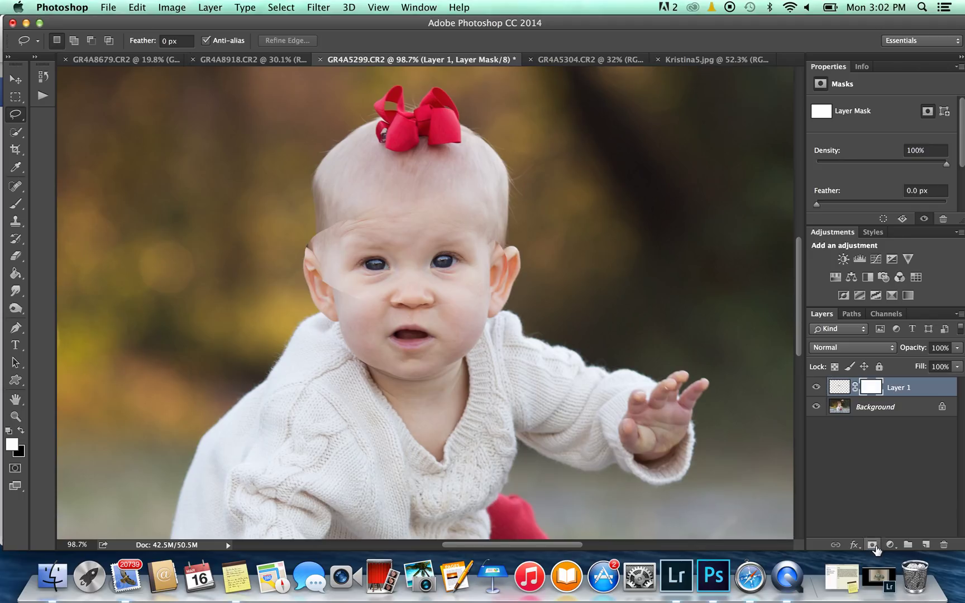
- Invert the layer mask to black and paint white over both eyes with a soft brush of size 45
click(15, 205)
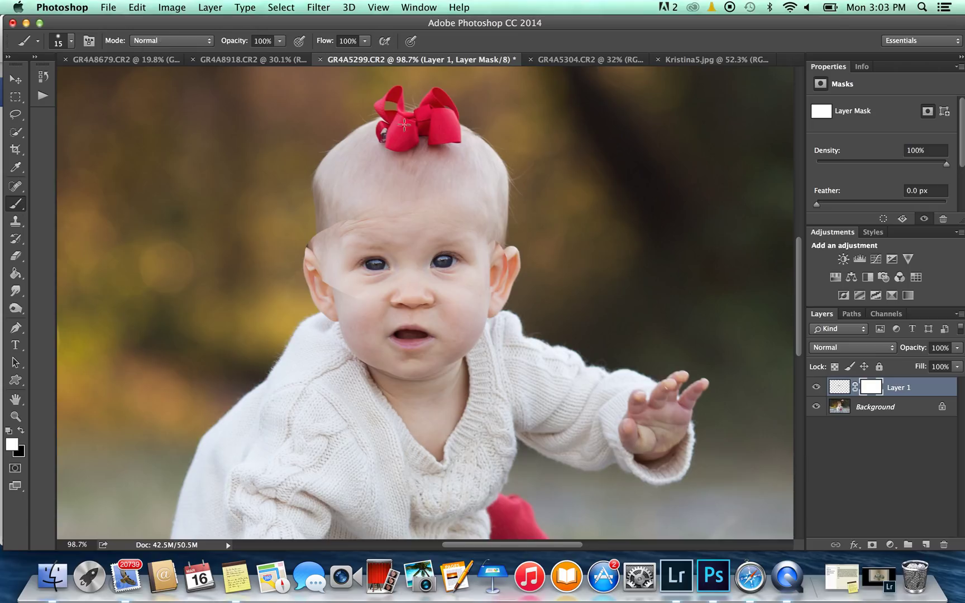
click(873, 390)
key(super+i)
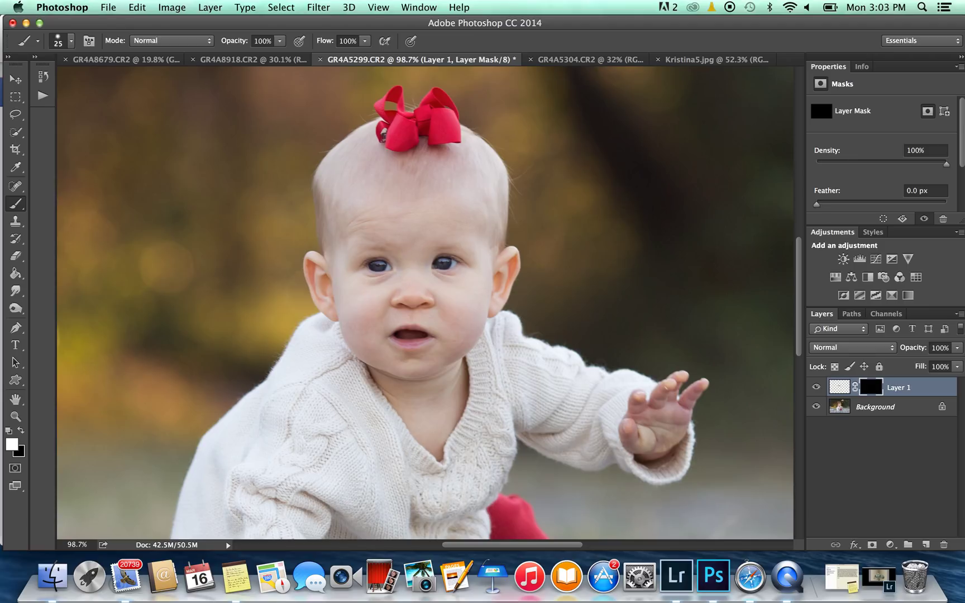
key(bracketright)
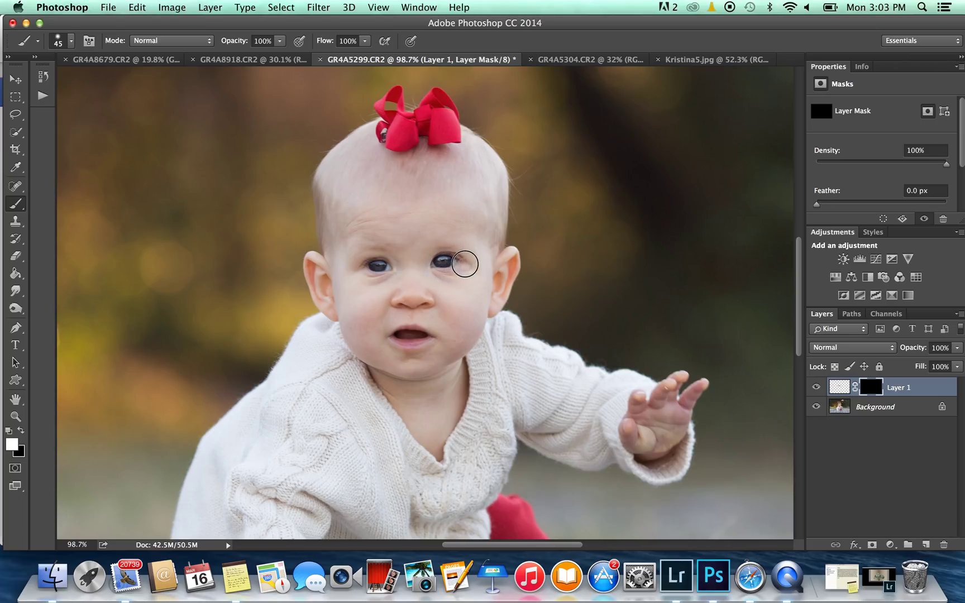
click(445, 260)
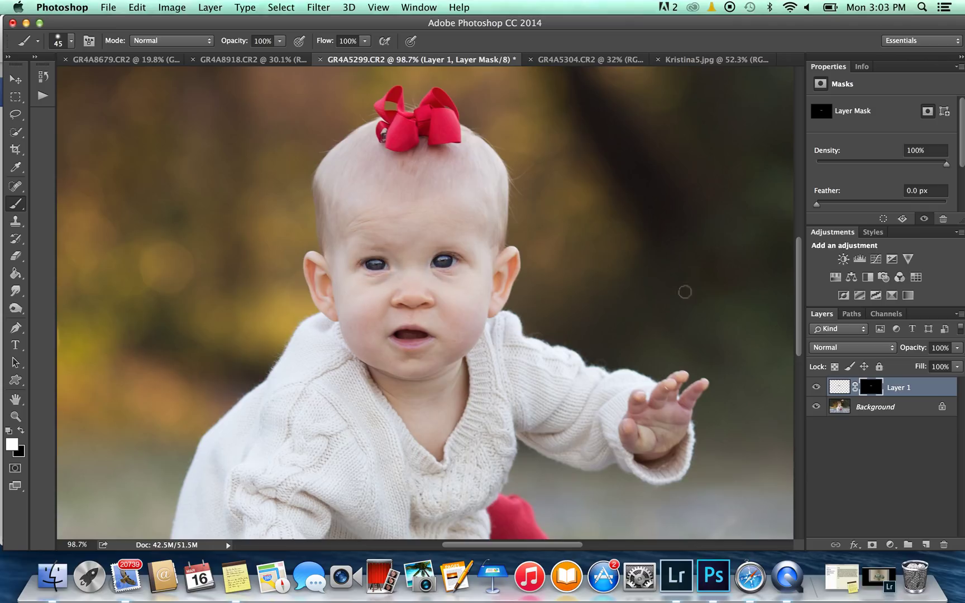
- Free-transform the masked eye layer to shift it slightly so the new eyes sit correctly on the face
key(ctrl+t)
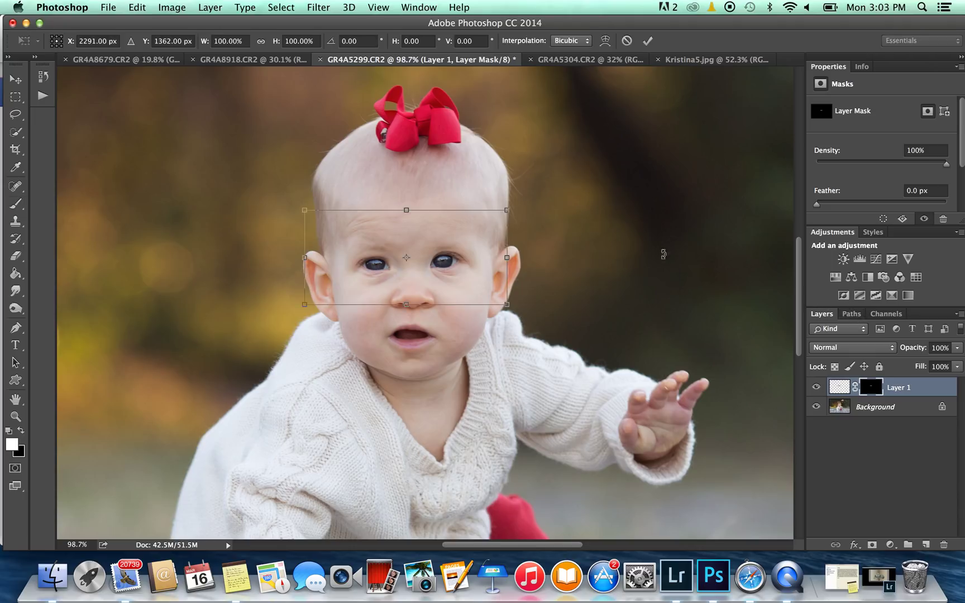
drag(483, 270, 485, 274)
key(Return)
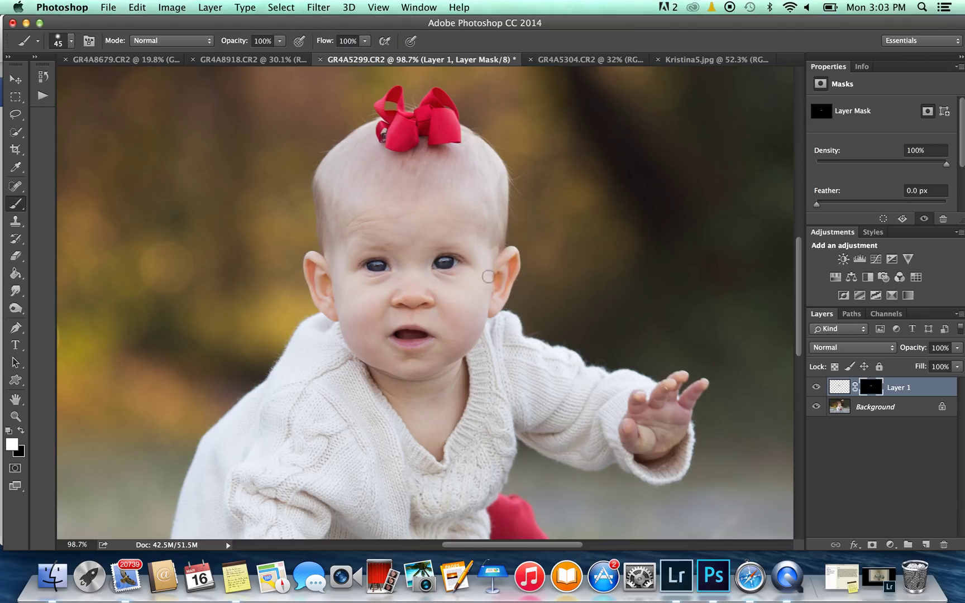
- Check the eye swap by toggling Layer 1's visibility, and compare the photo with the finished edit and the other source photo
click(815, 389)
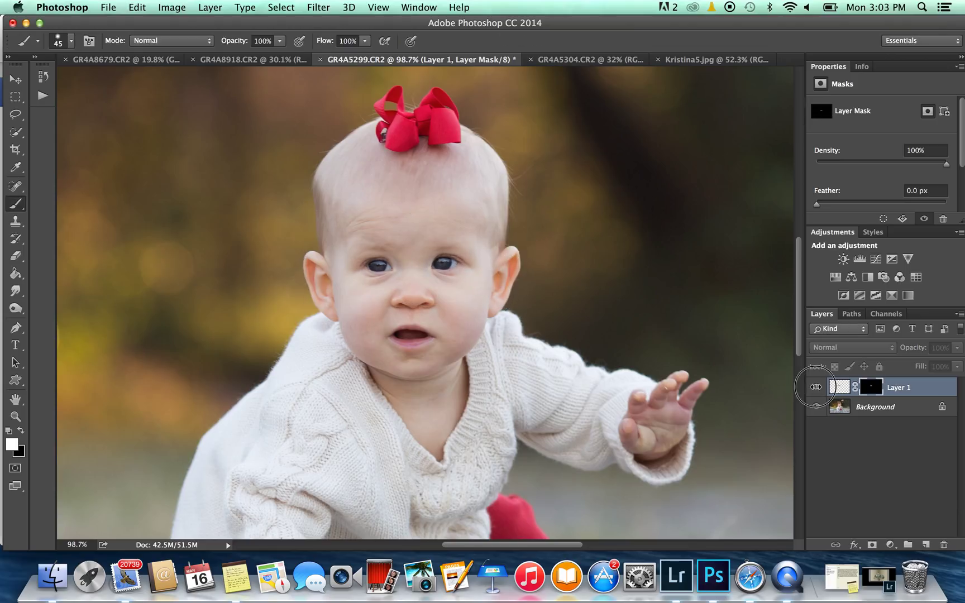
click(816, 391)
click(817, 390)
click(816, 389)
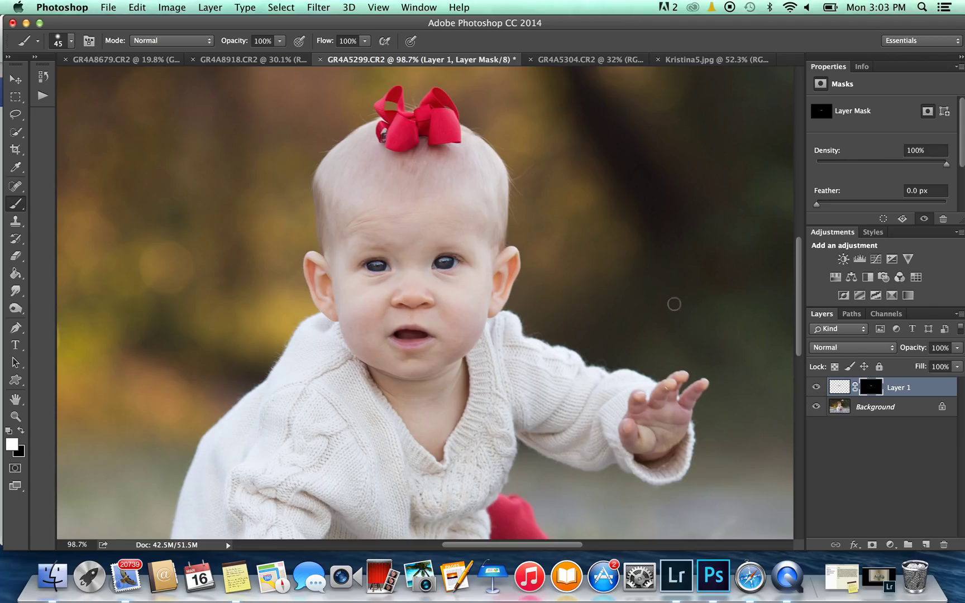
scroll(631, 285, down, 5)
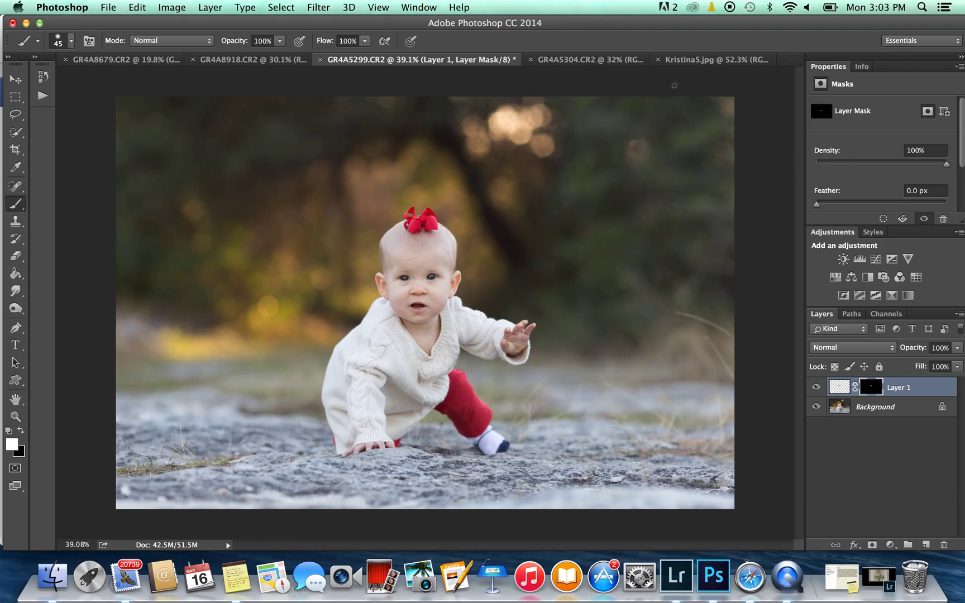
click(683, 60)
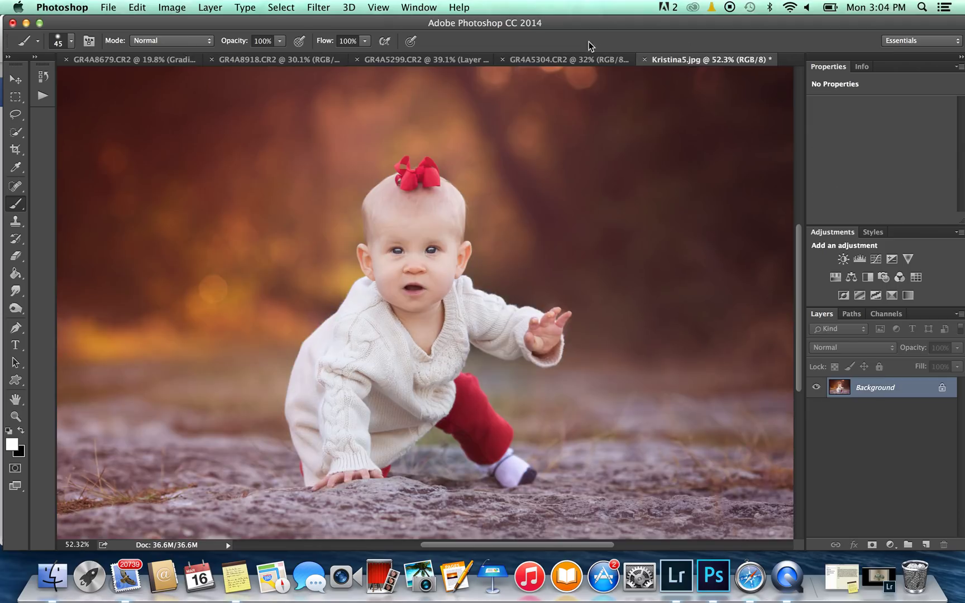
click(566, 58)
click(459, 58)
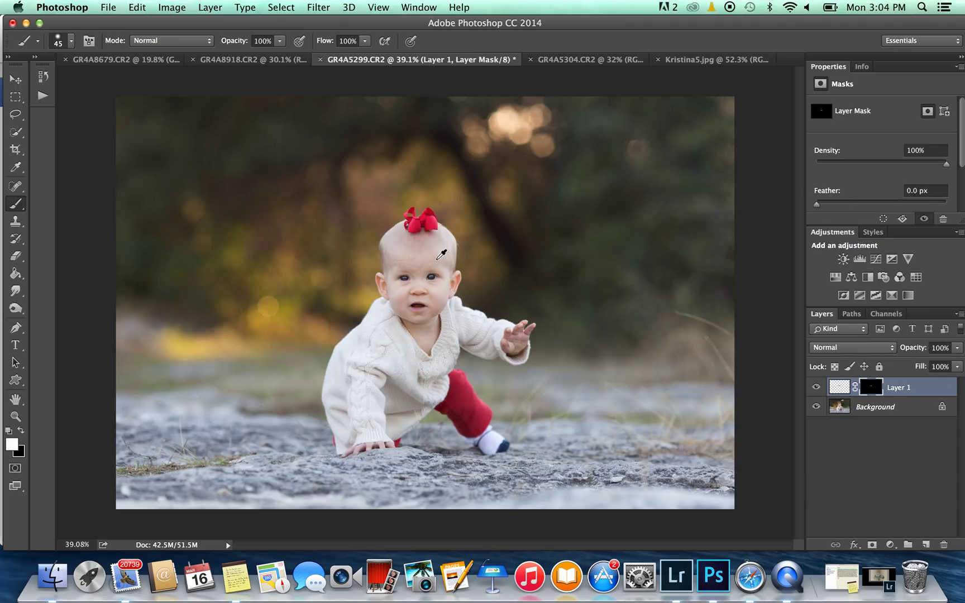
scroll(441, 254, up, 5)
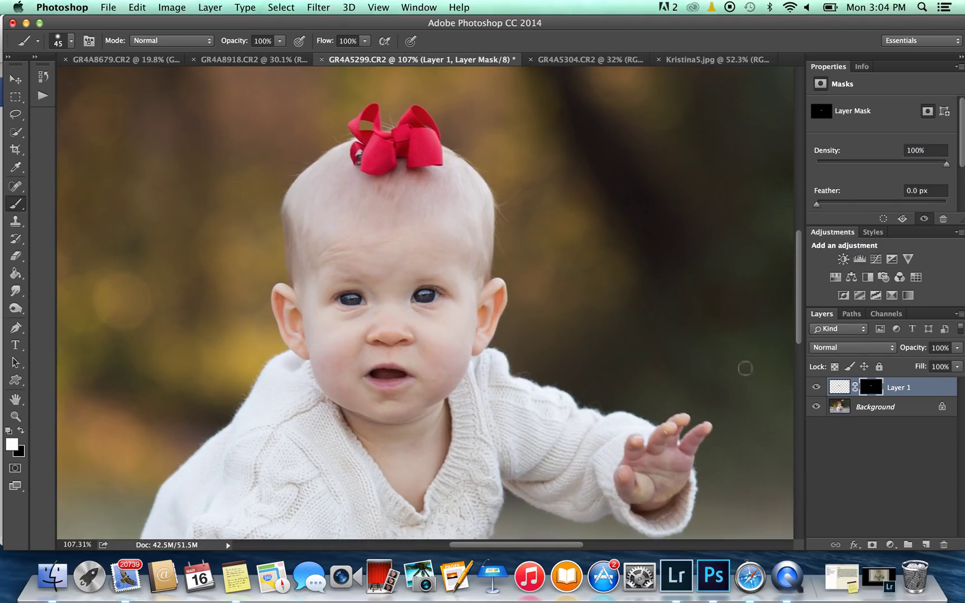
click(817, 388)
click(816, 388)
click(817, 388)
click(816, 388)
click(803, 570)
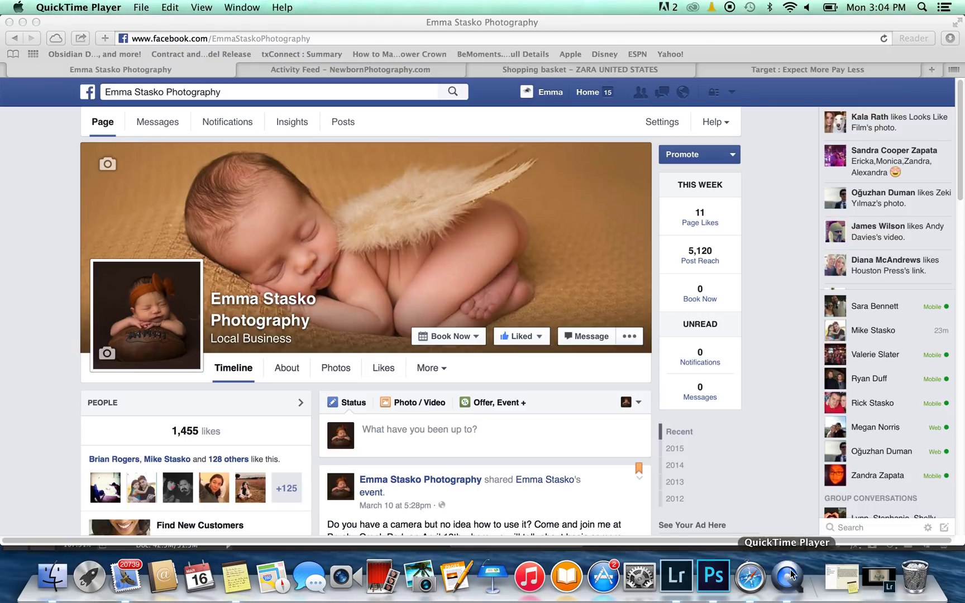